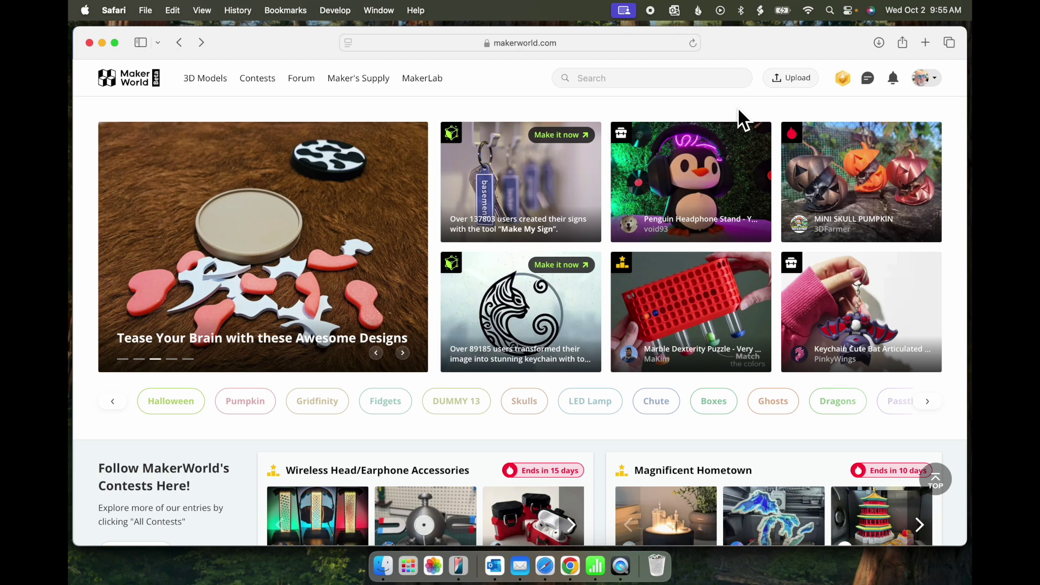
Search MakerWorld for 'stubby air rocket' and open the Stubby Air Rocket result.
{"action": "left_click", "coordinate": [708, 80]}
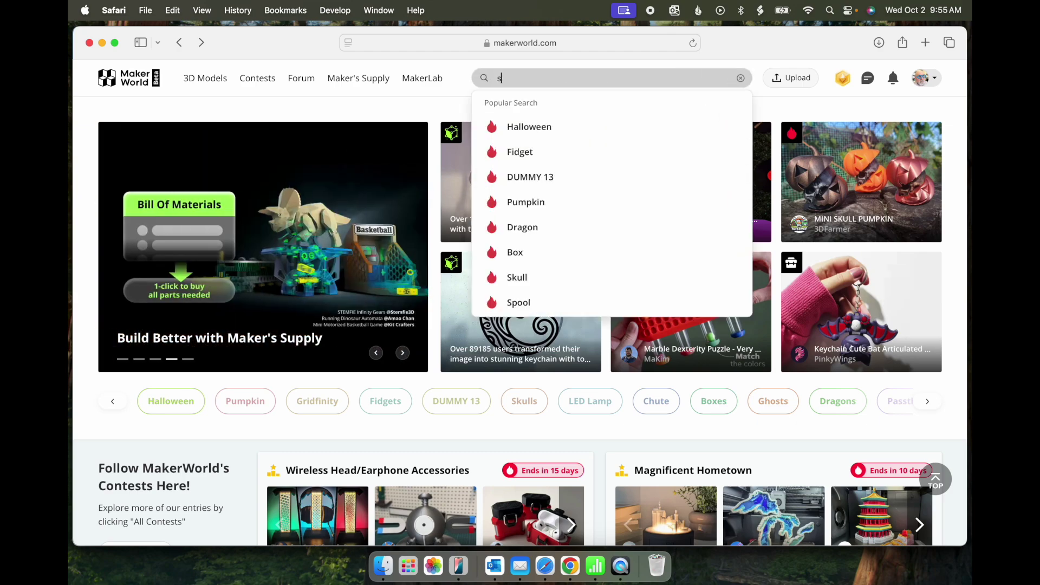
{"action": "type", "text": "stubby air rocket"}
{"action": "key", "text": "Return"}
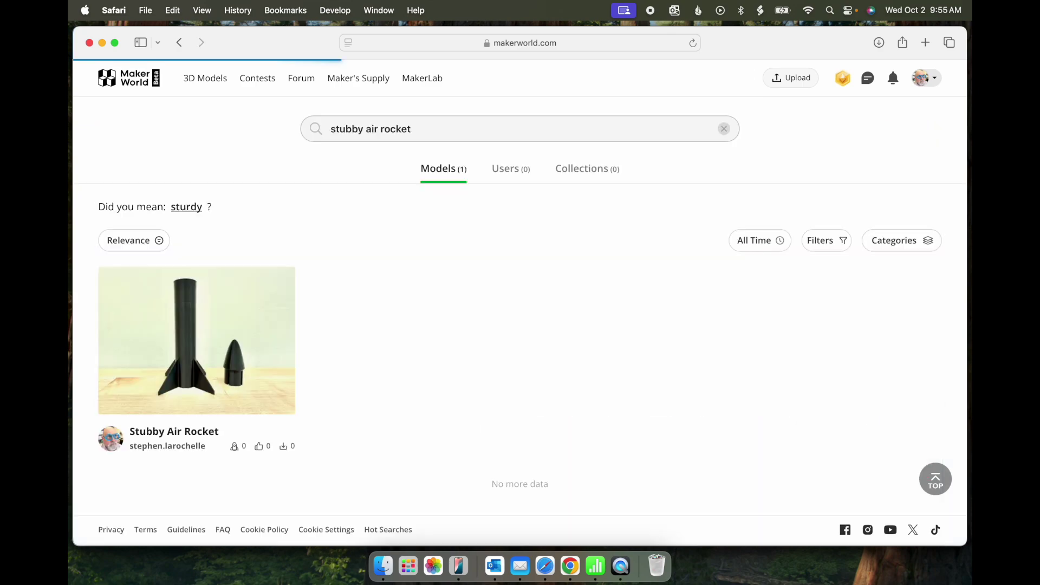
{"action": "left_click", "coordinate": [174, 354]}
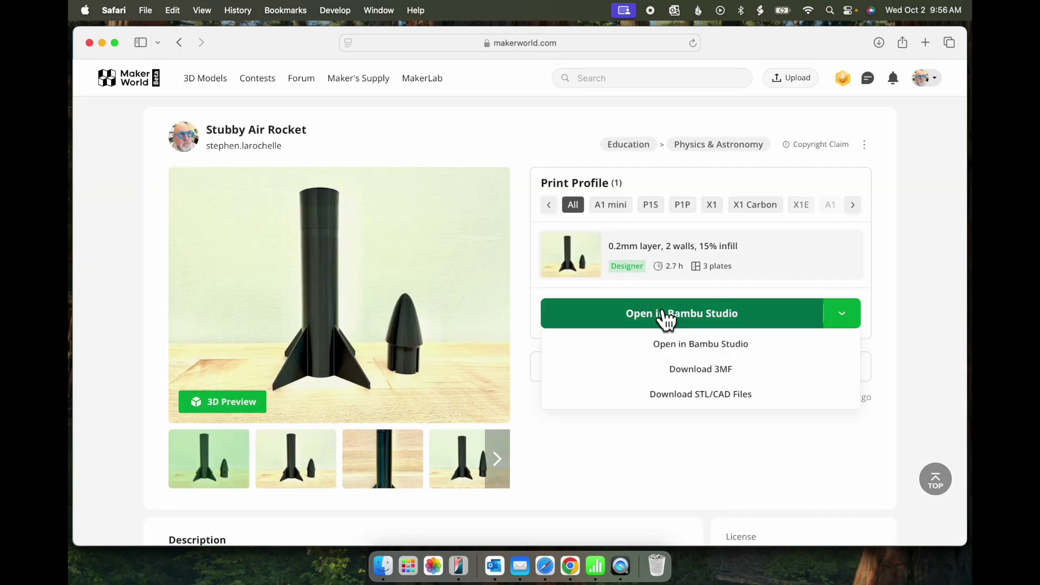
Send the Stubby Air Rocket project to Bambu Studio via Open in Bambu Studio.
{"action": "left_click", "coordinate": [712, 323]}
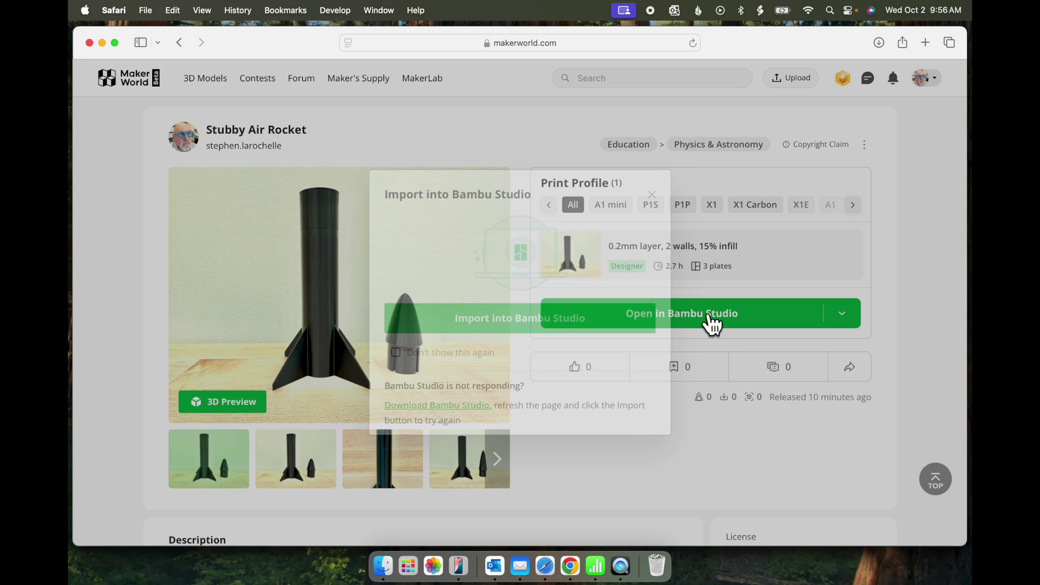
{"action": "left_click", "coordinate": [594, 326]}
{"action": "left_click", "coordinate": [633, 310]}
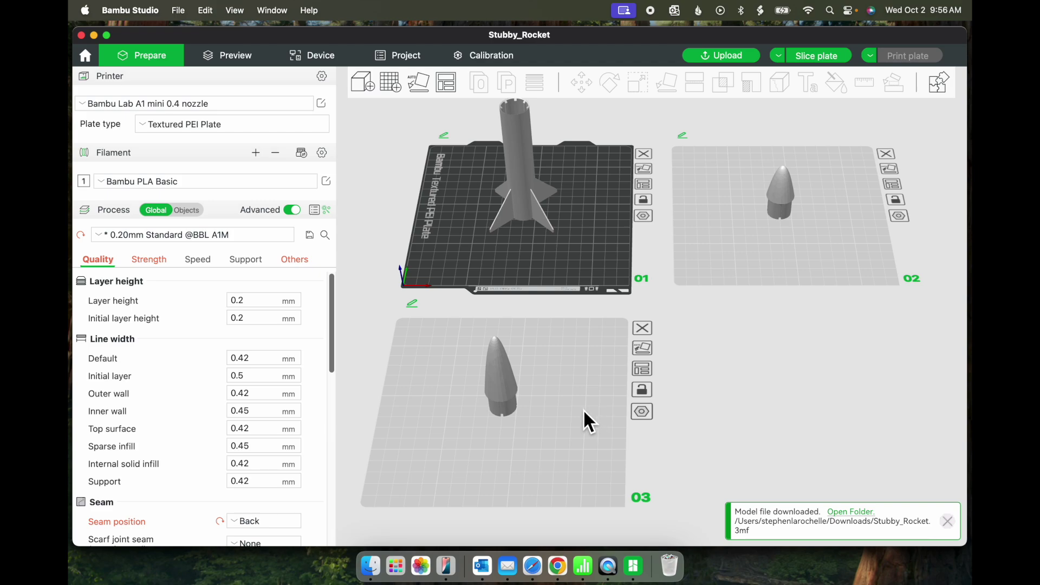
Move the short and tall nose cones onto plate 01 beside the rocket, then slice.
{"action": "left_click_drag", "start_coordinate": [787, 198], "coordinate": [590, 209]}
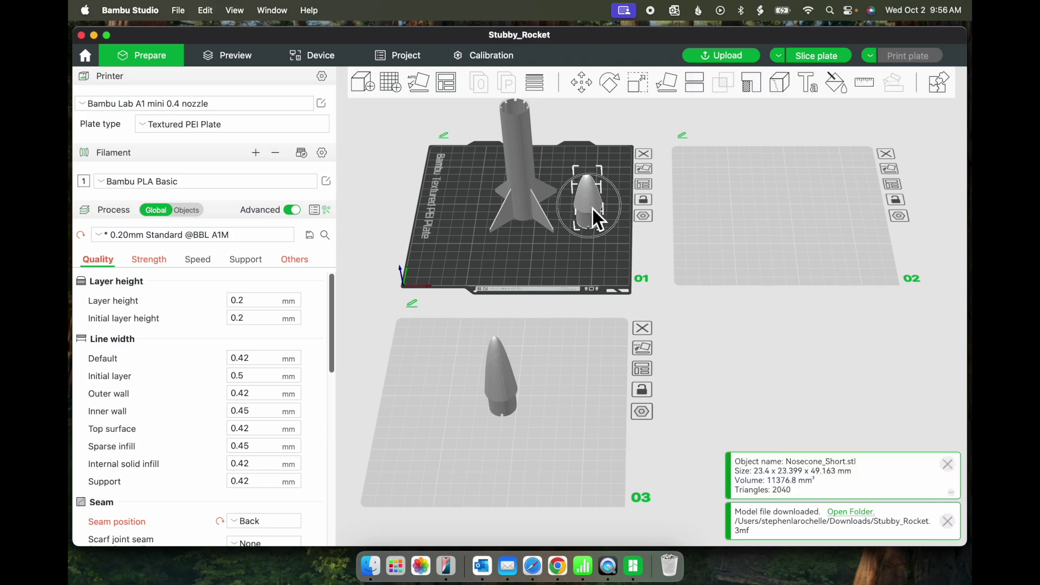
{"action": "left_click_drag", "start_coordinate": [496, 373], "coordinate": [455, 183]}
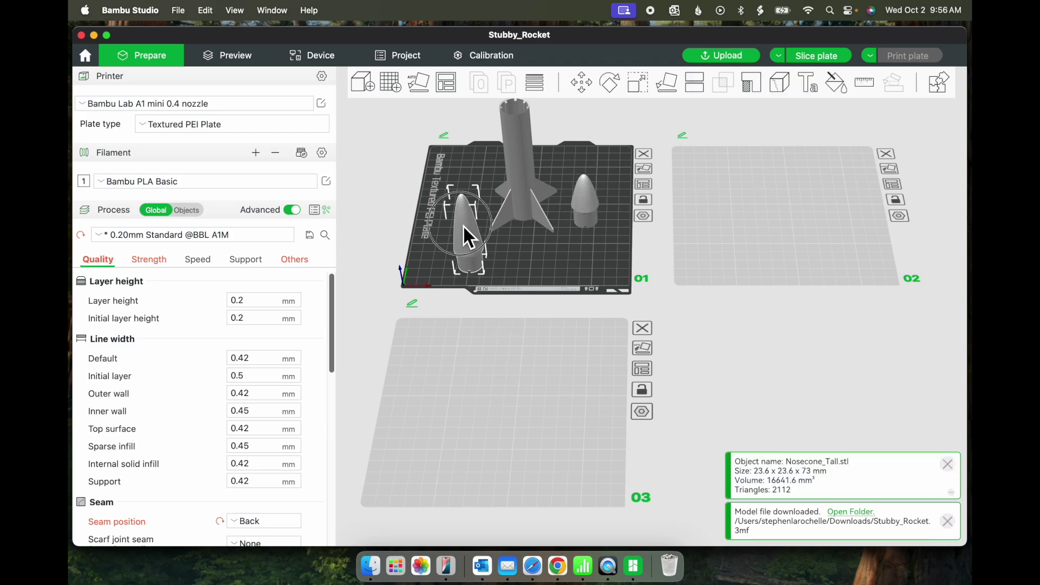
{"action": "left_click", "coordinate": [518, 260]}
{"action": "left_click", "coordinate": [241, 55]}
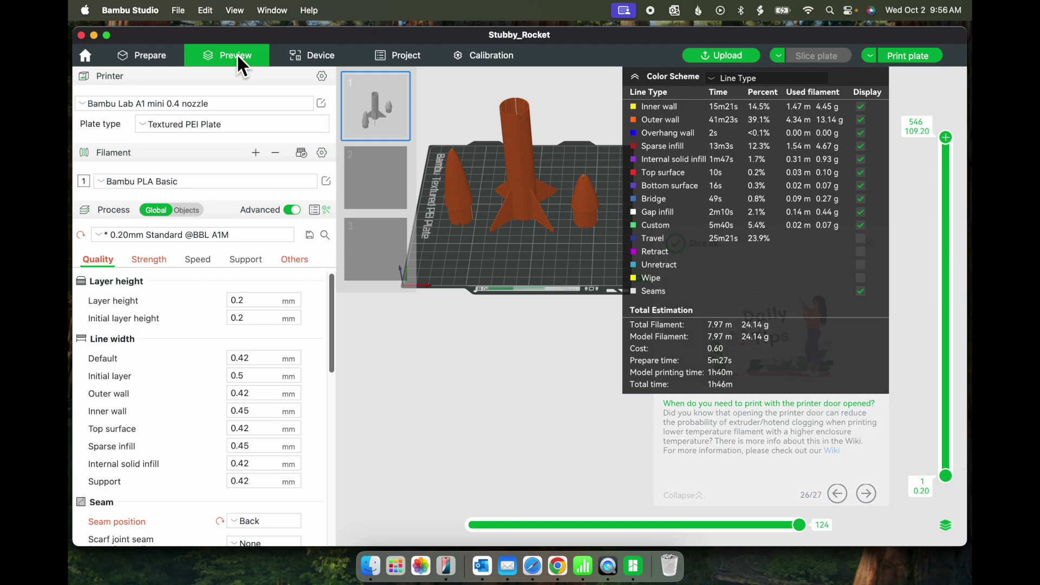
Leave the sliced preview and go back to the Prepare workspace.
{"action": "left_click", "coordinate": [164, 58]}
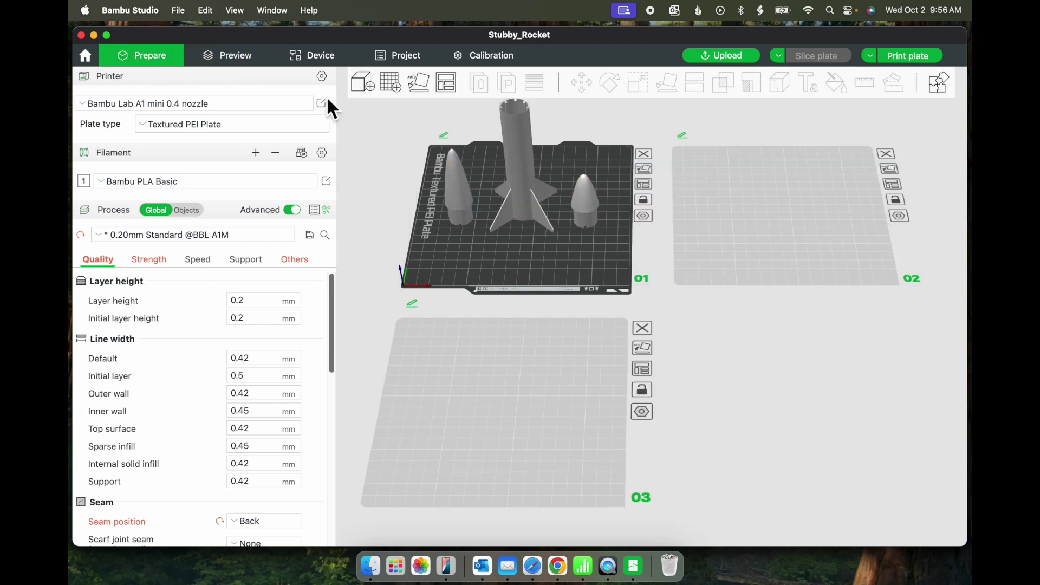